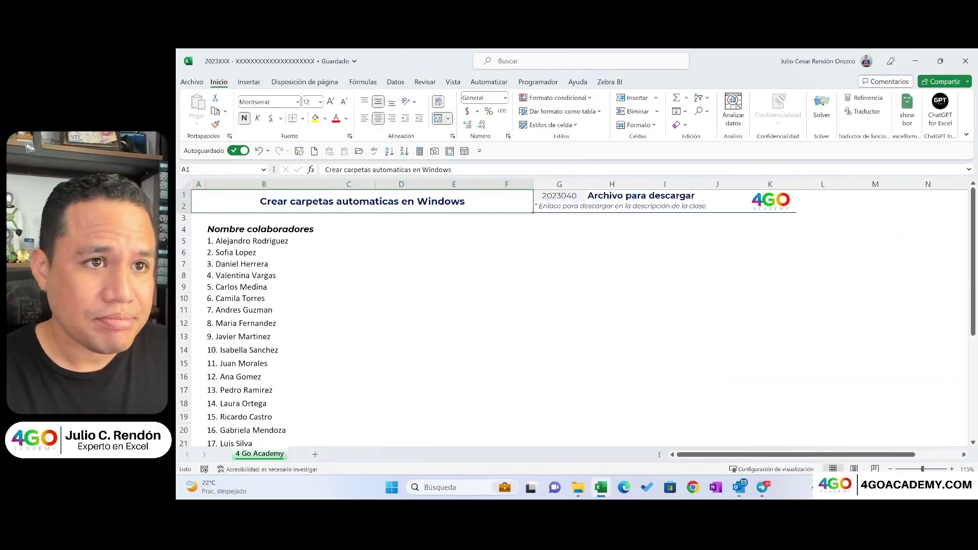
Step: Select and browse the collaborator names in column B, down to row 20
click(240, 264)
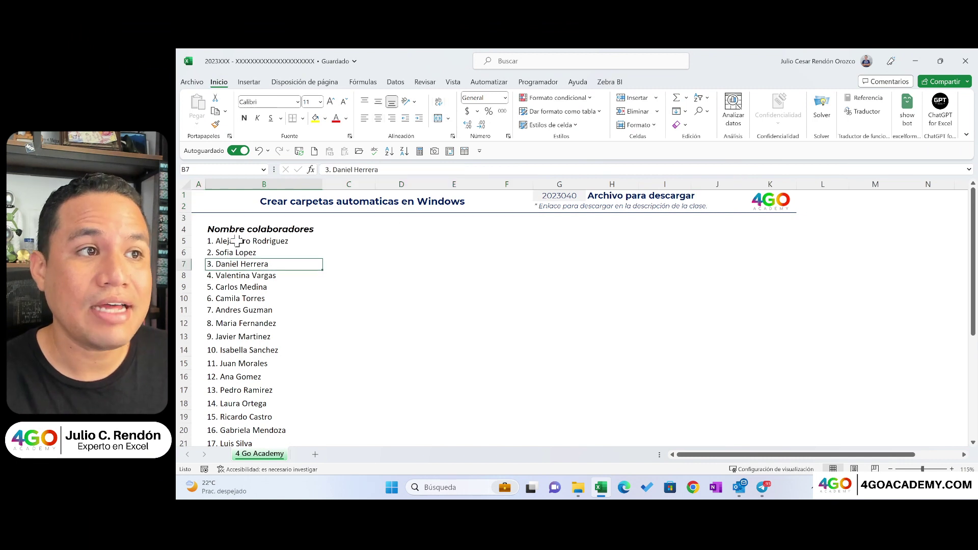
drag(234, 241, 248, 379)
click(240, 287)
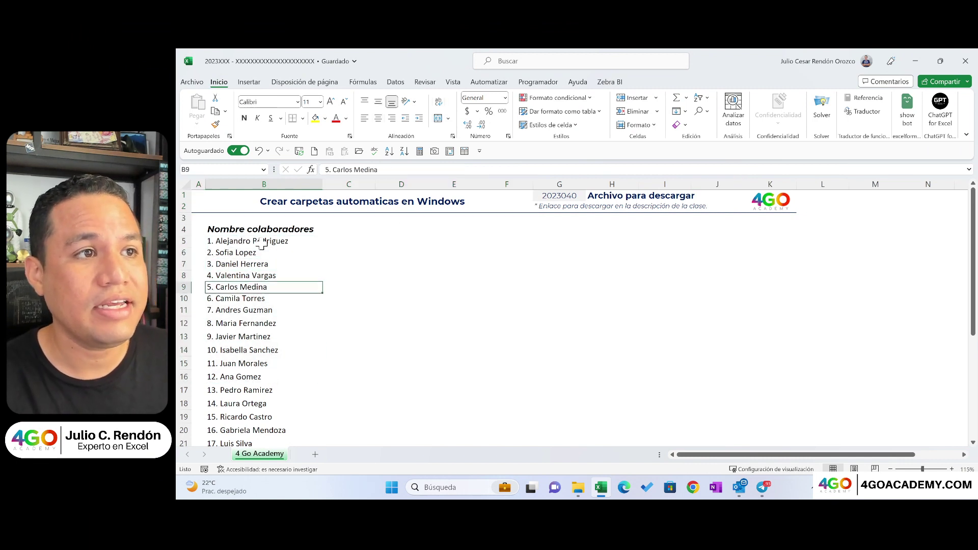
click(306, 241)
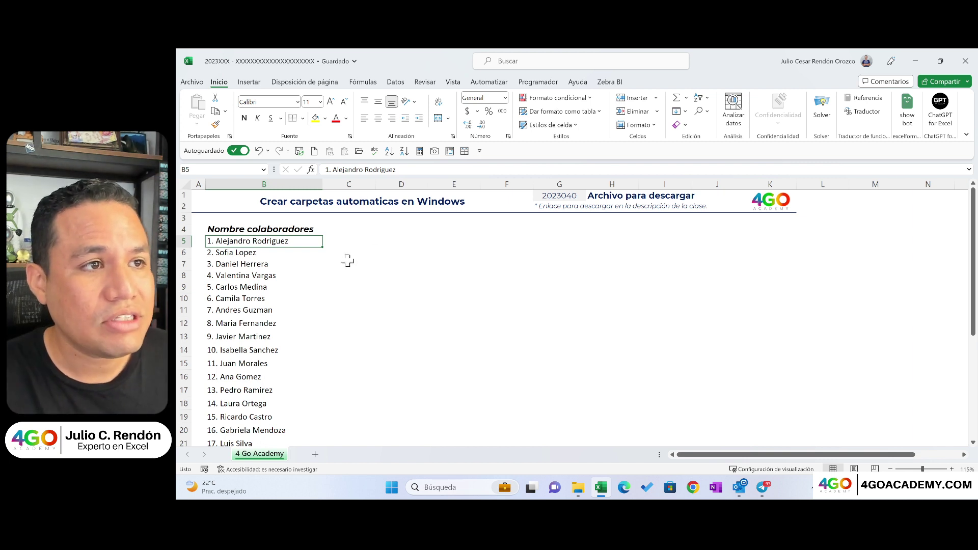
drag(283, 243, 258, 431)
click(244, 363)
Step: Scroll through the name list, then bring up the project folder in File Explorer
scroll(244, 366, down, 4)
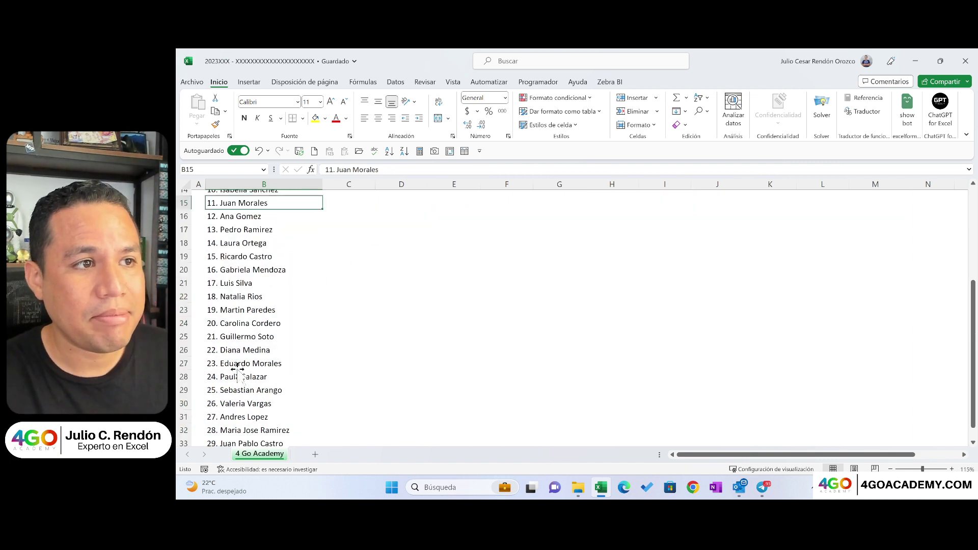
scroll(237, 370, down, 1)
scroll(223, 370, up, 6)
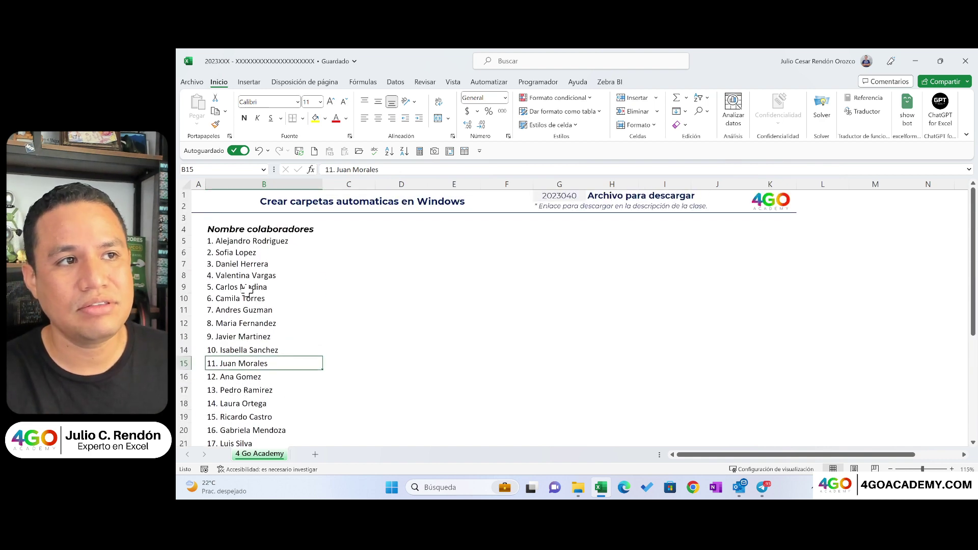
click(250, 252)
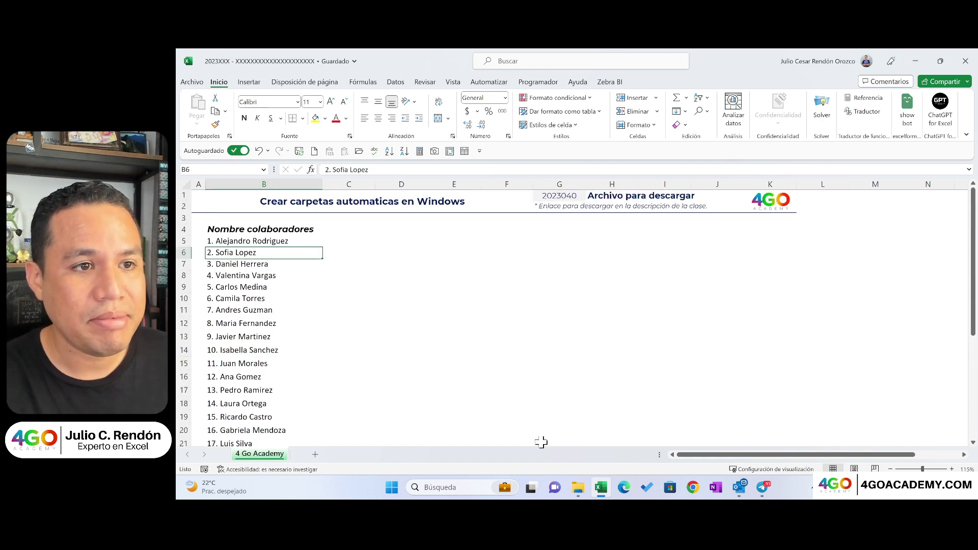
click(580, 488)
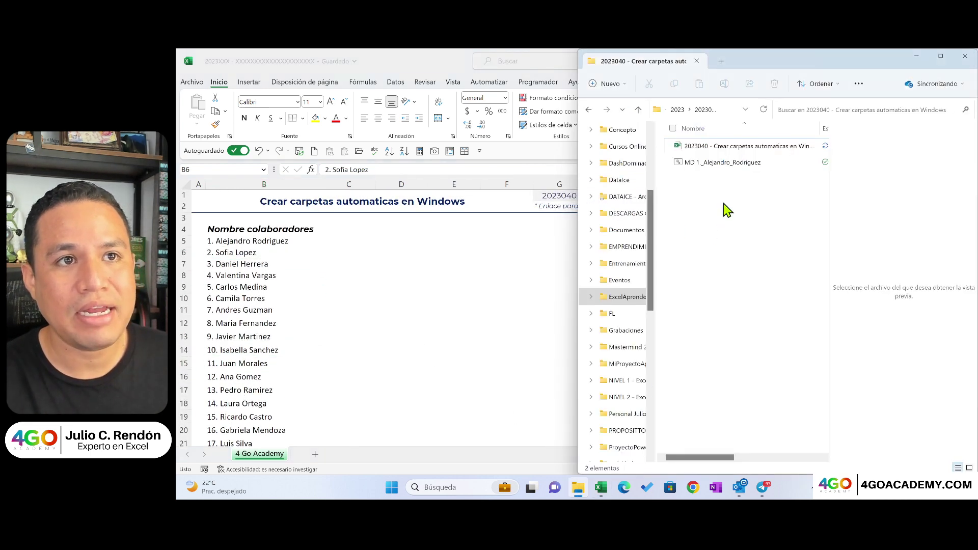
mouse_move(723, 162)
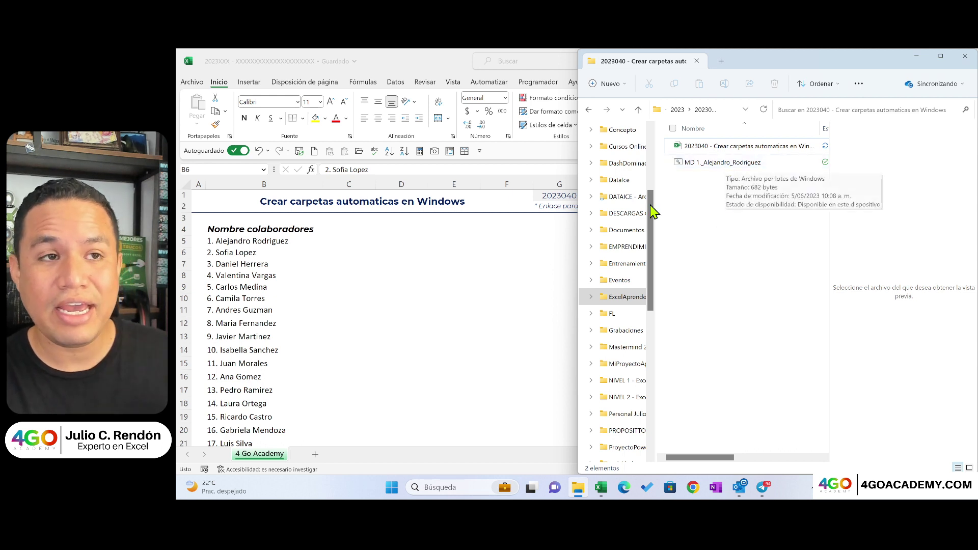
key(alt+Tab)
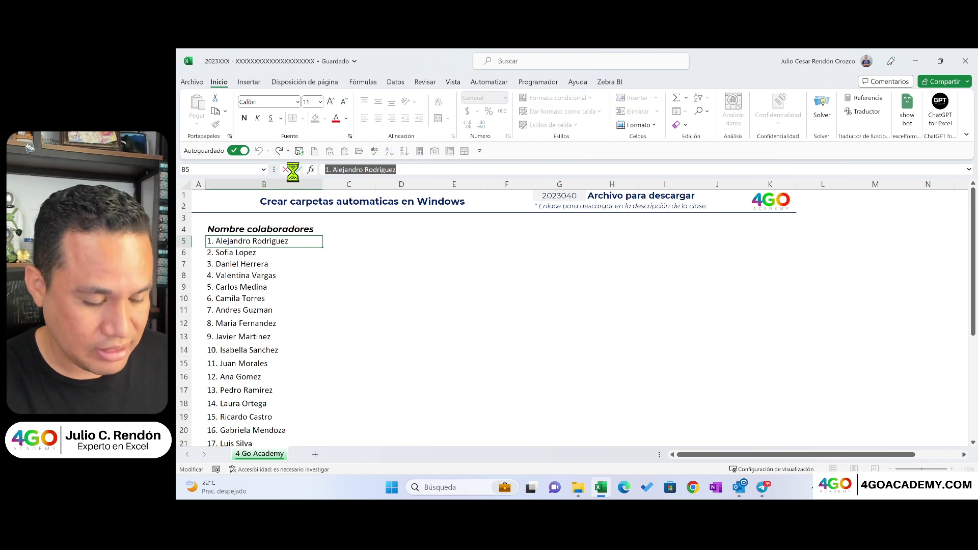
click(298, 170)
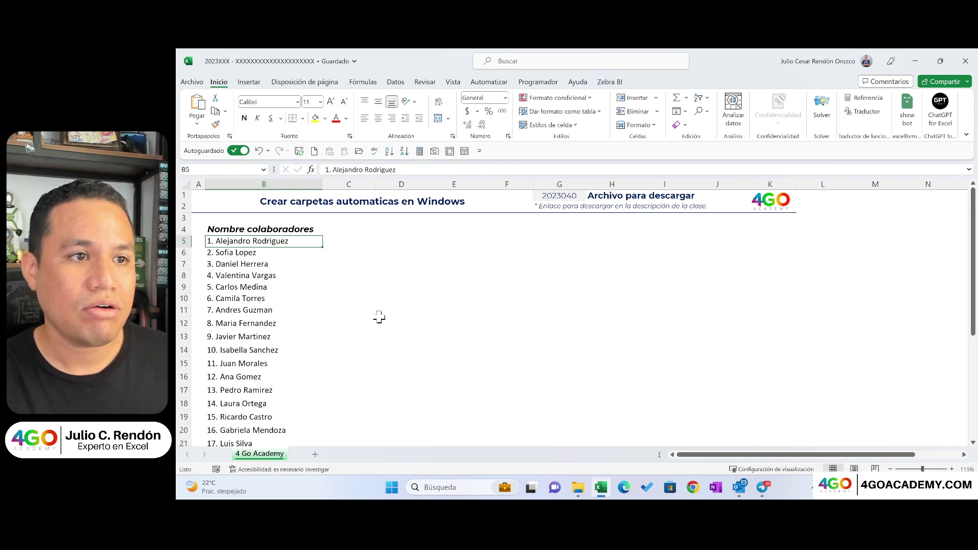
click(576, 488)
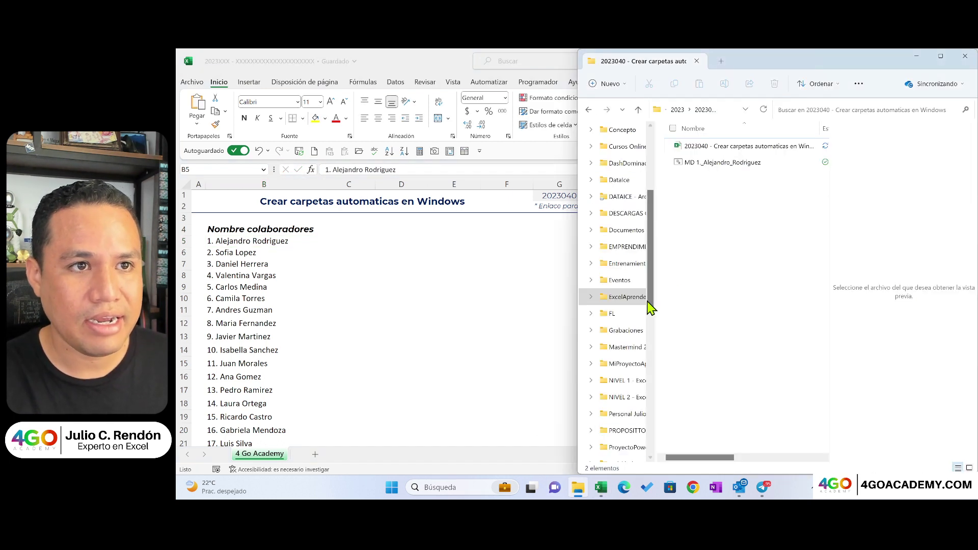
click(595, 84)
click(596, 103)
key(ctrl+v)
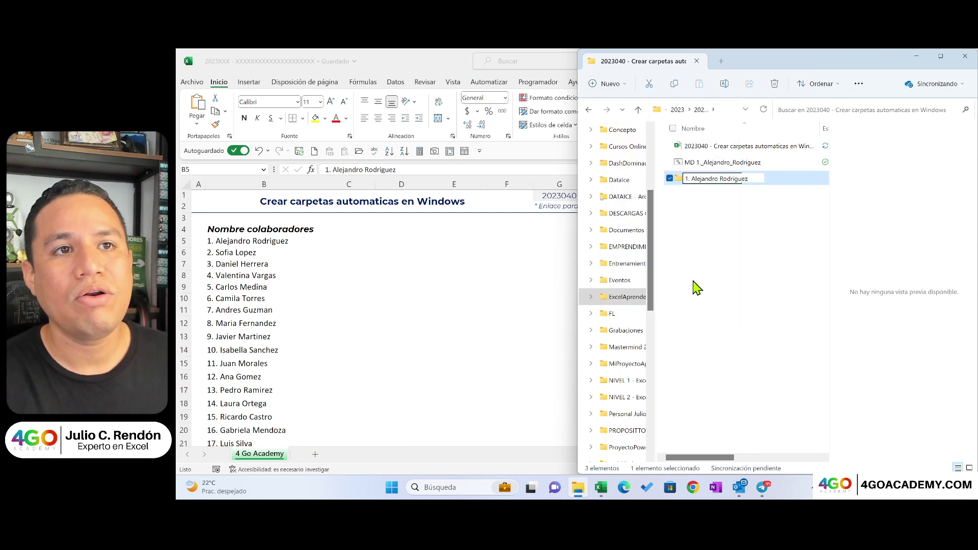
key(Return)
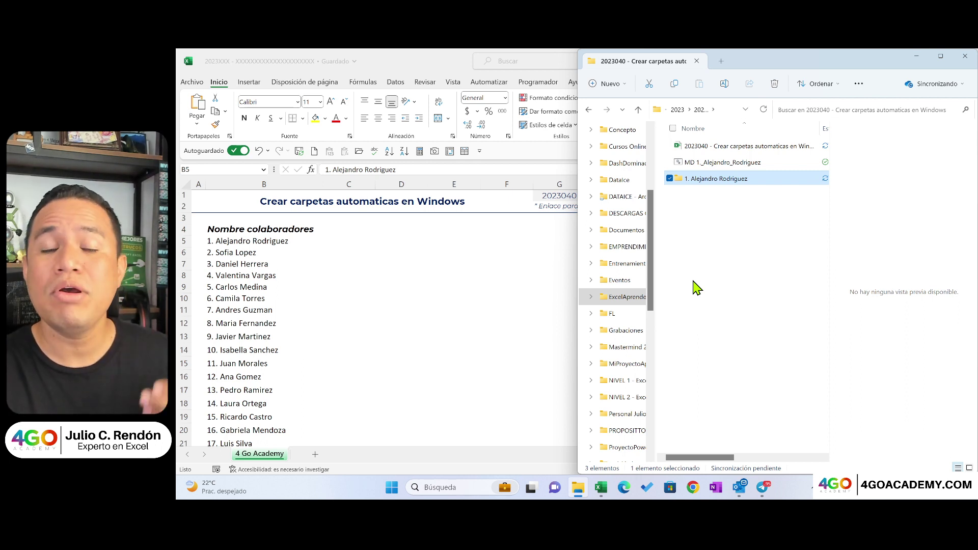
key(Delete)
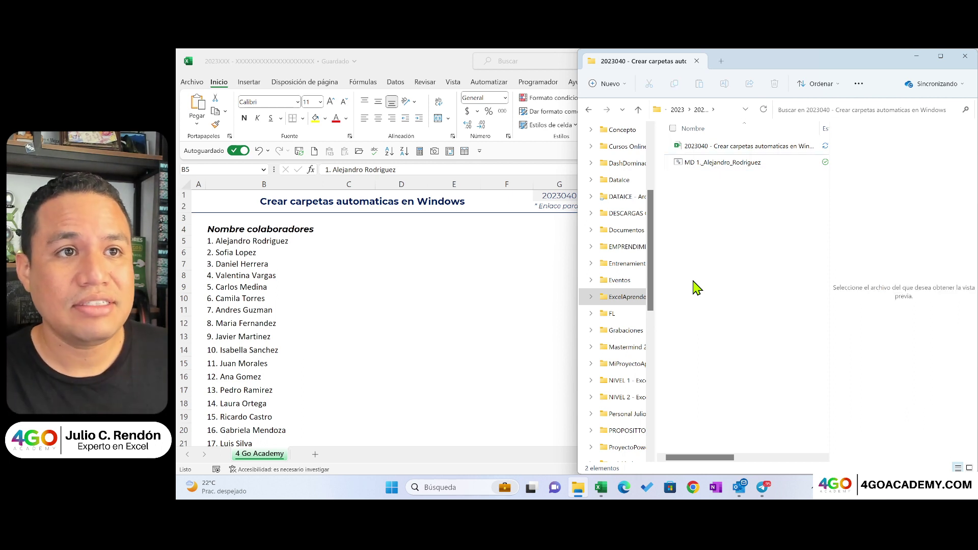
Step: Preview the MD batch file's commands and run it to create 30 numbered folders
click(715, 163)
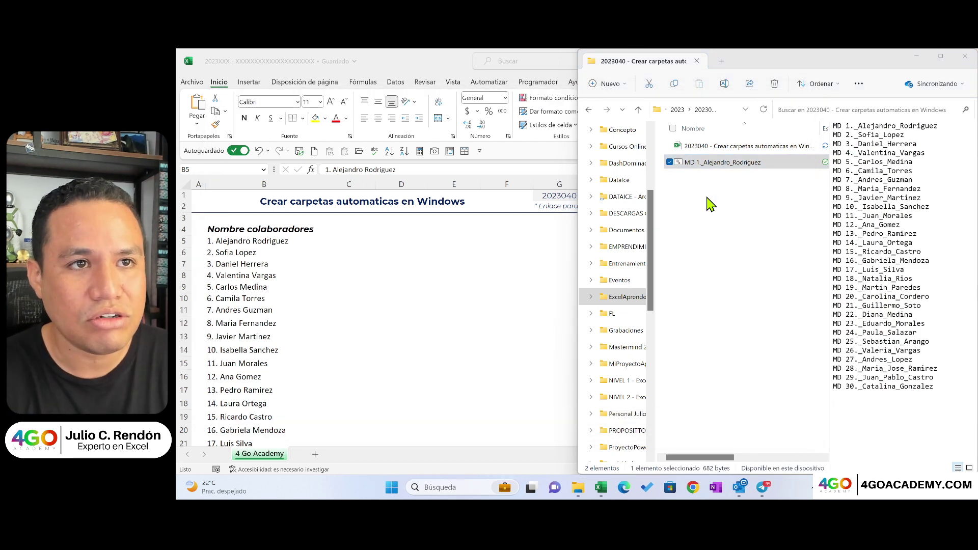
click(712, 226)
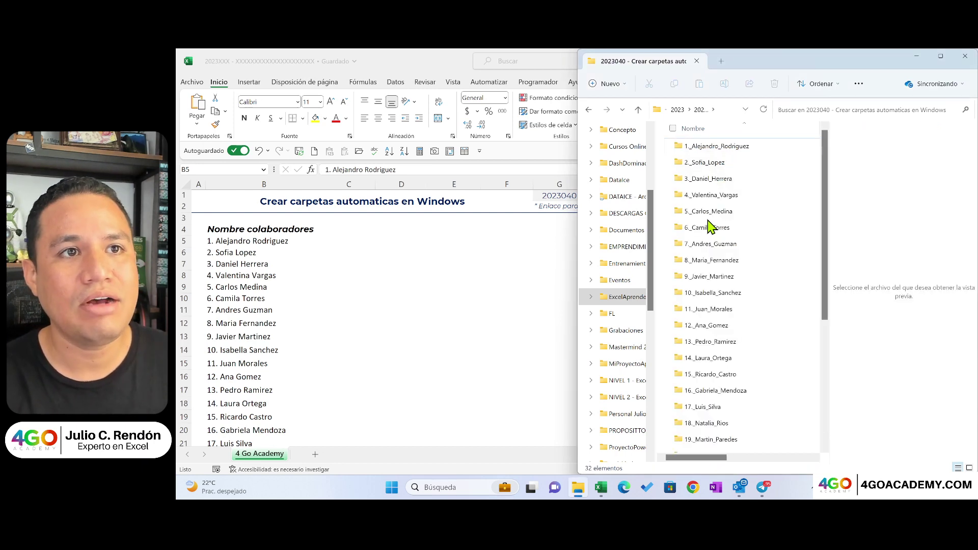
scroll(710, 226, down, 4)
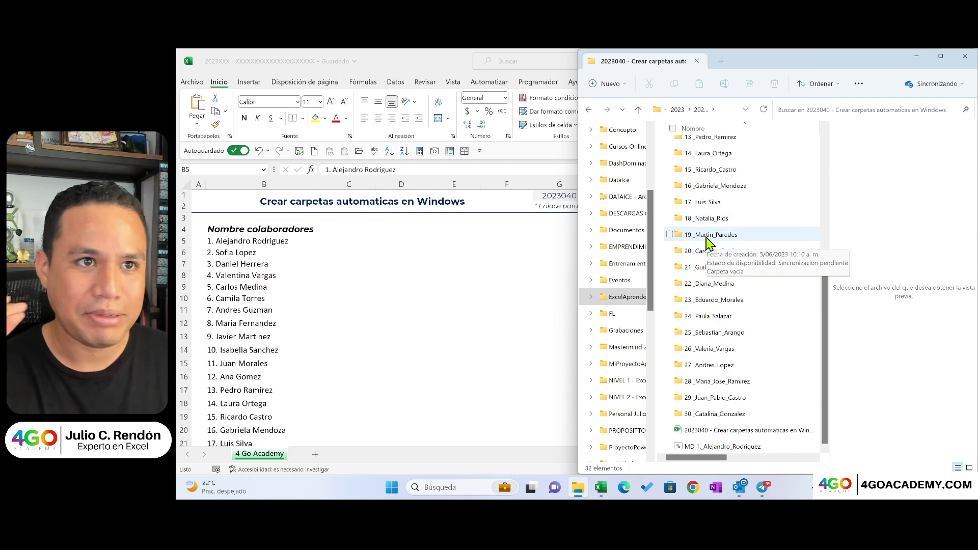
Step: Select collaborator folders 1 through 30 and delete them
click(714, 414)
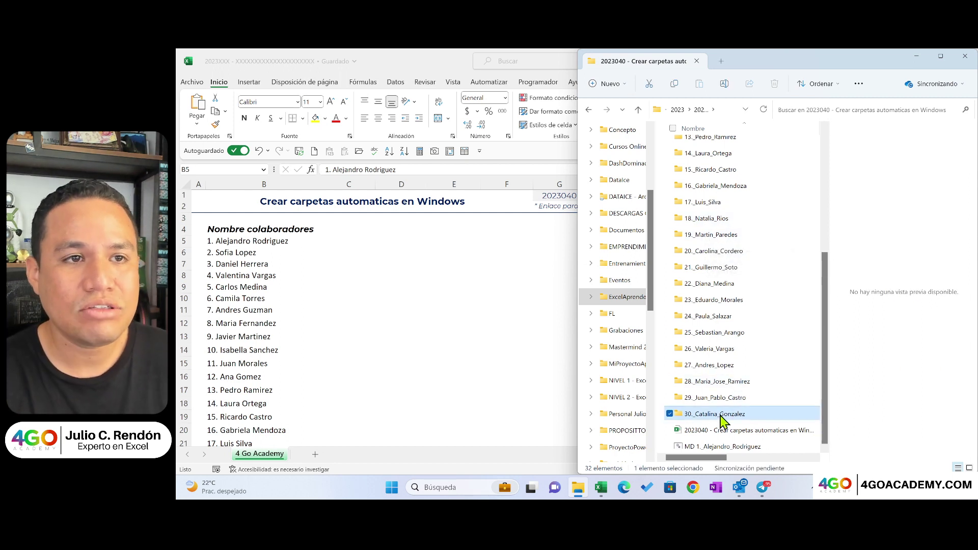
scroll(729, 274, up, 1)
scroll(730, 274, up, 4)
shift+click(718, 148)
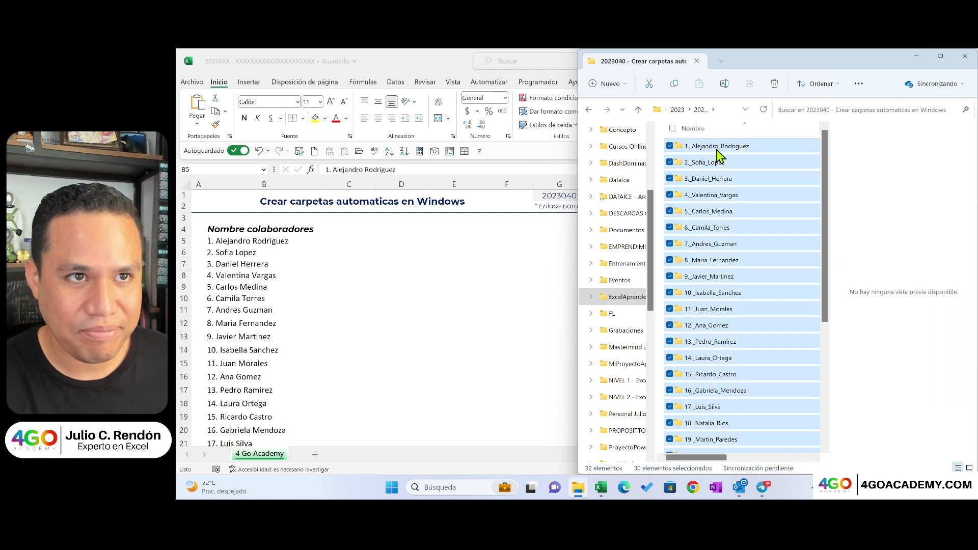
key(Delete)
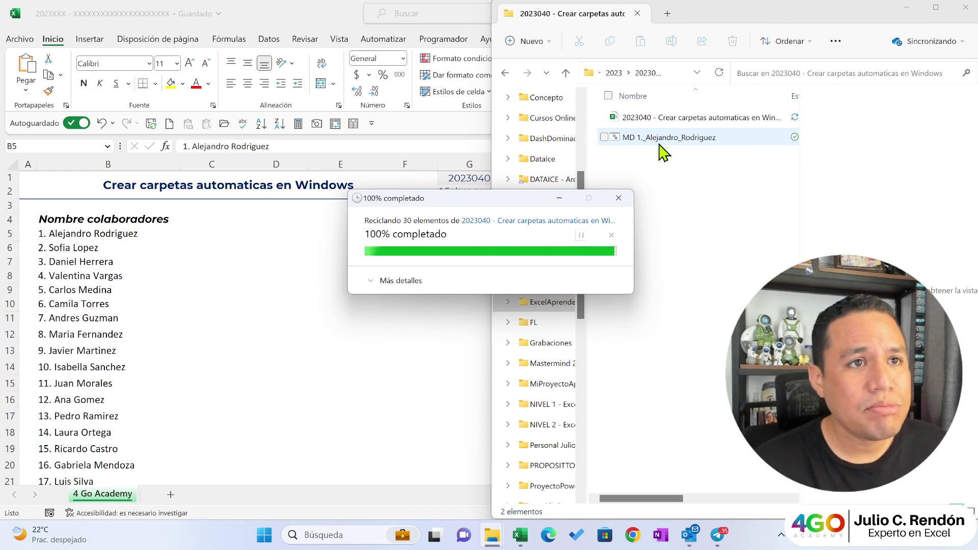
Step: Delete the MD batch file, leaving only the workbook, and switch back to Excel
click(659, 143)
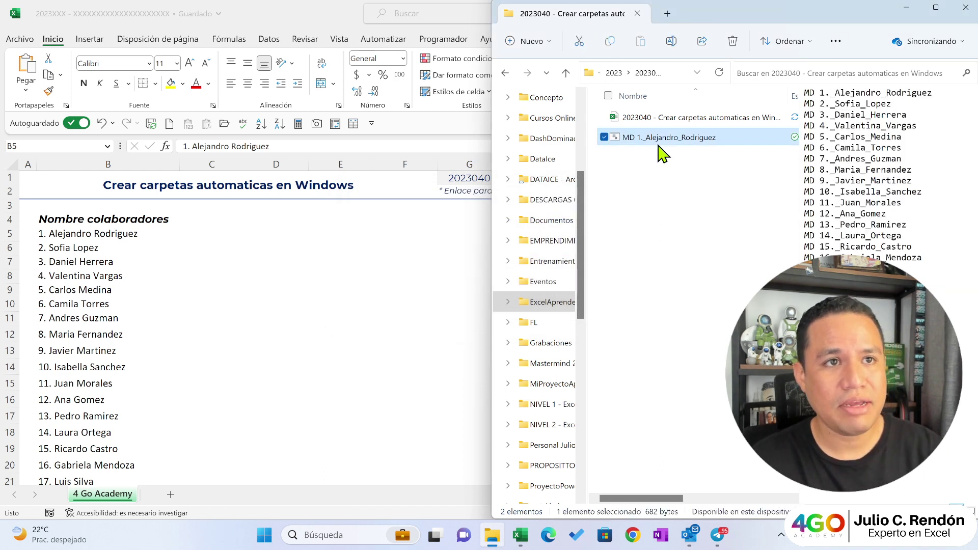
drag(630, 155, 692, 411)
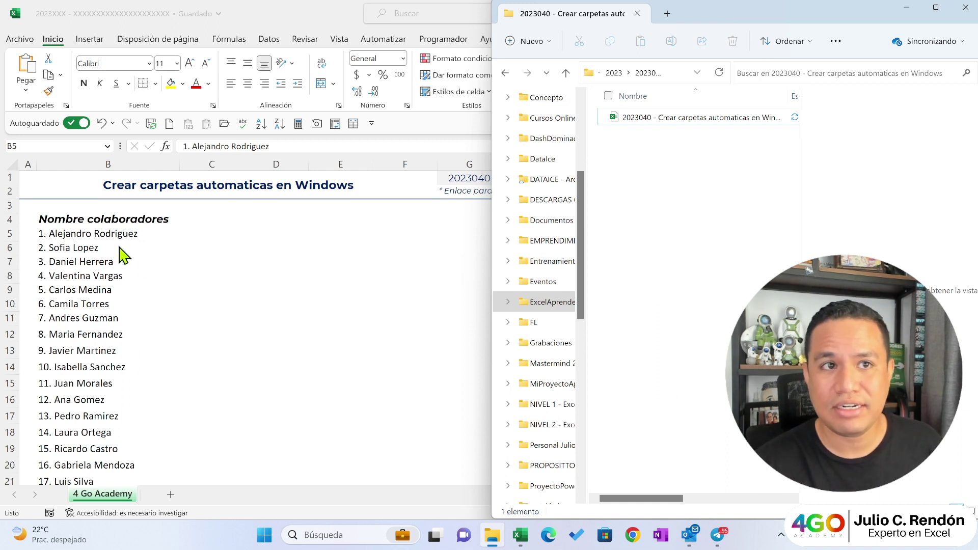
key(alt+Tab)
Step: Enter the formula ="MD "&B5 in C5
click(186, 230)
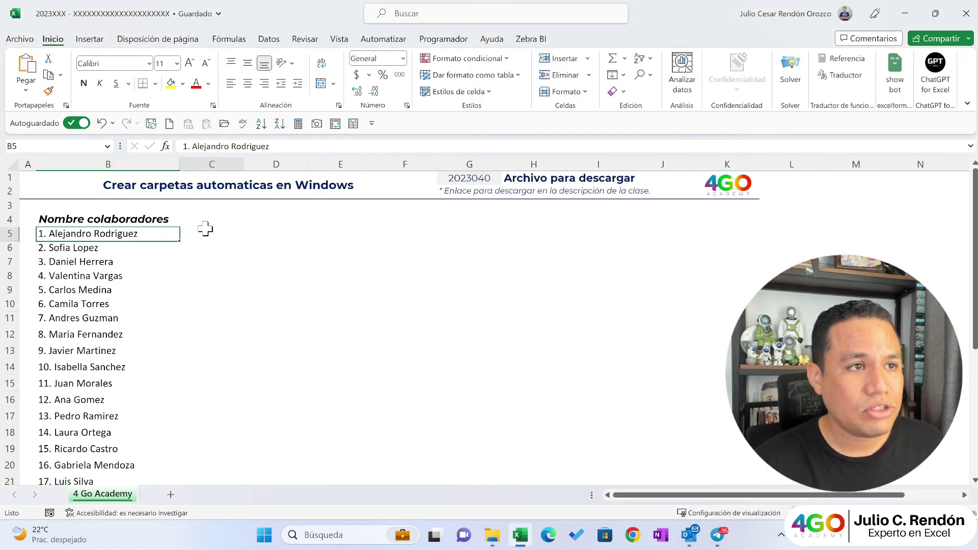
drag(118, 240, 113, 410)
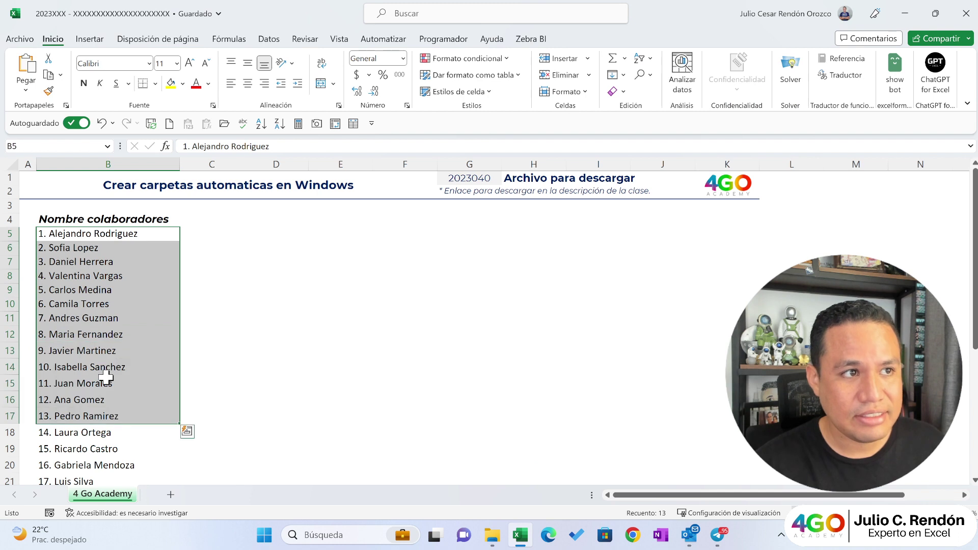
click(105, 332)
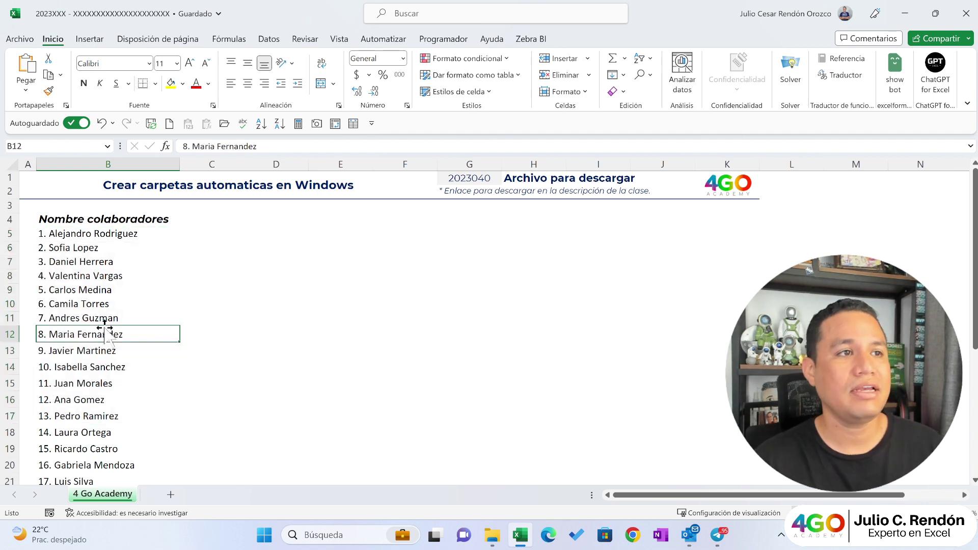
click(184, 246)
click(138, 239)
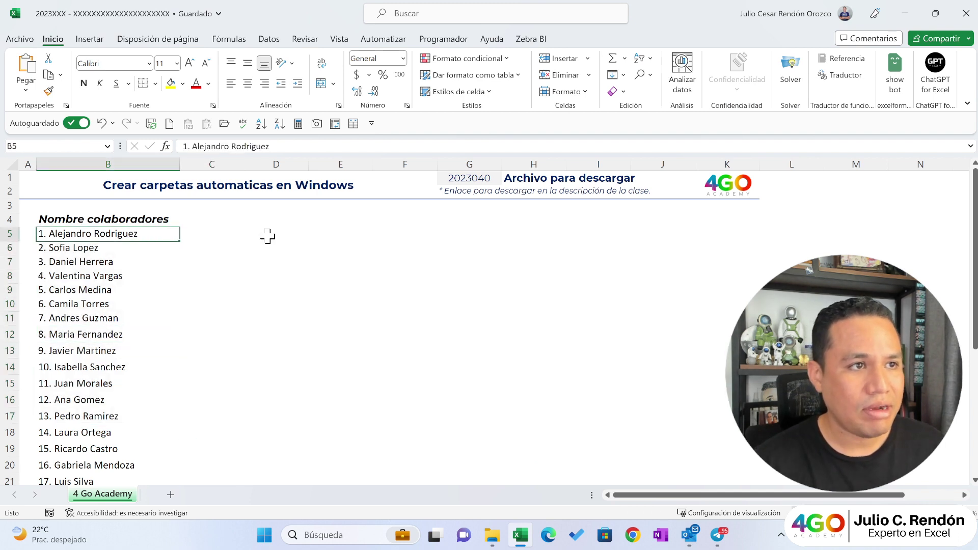
key(Right)
text(=)
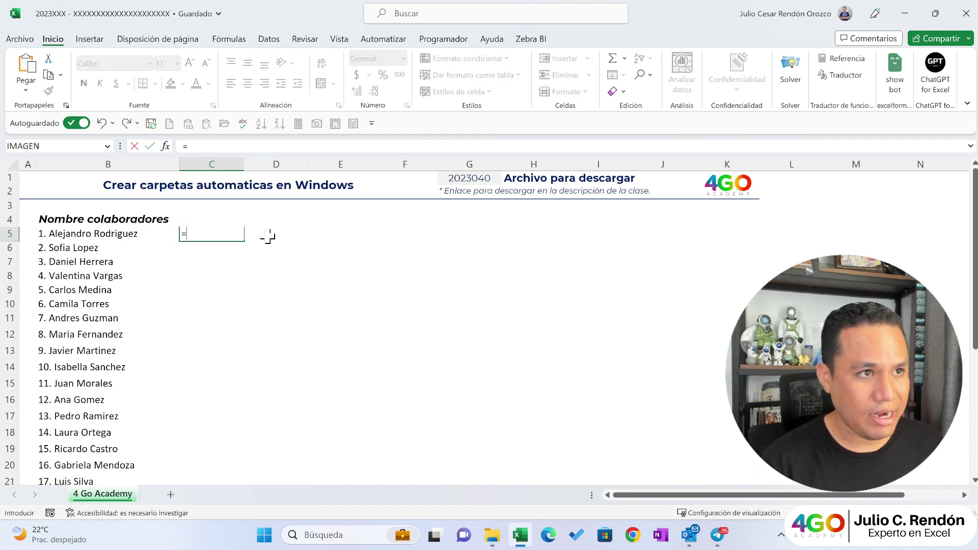
text("MD "&)
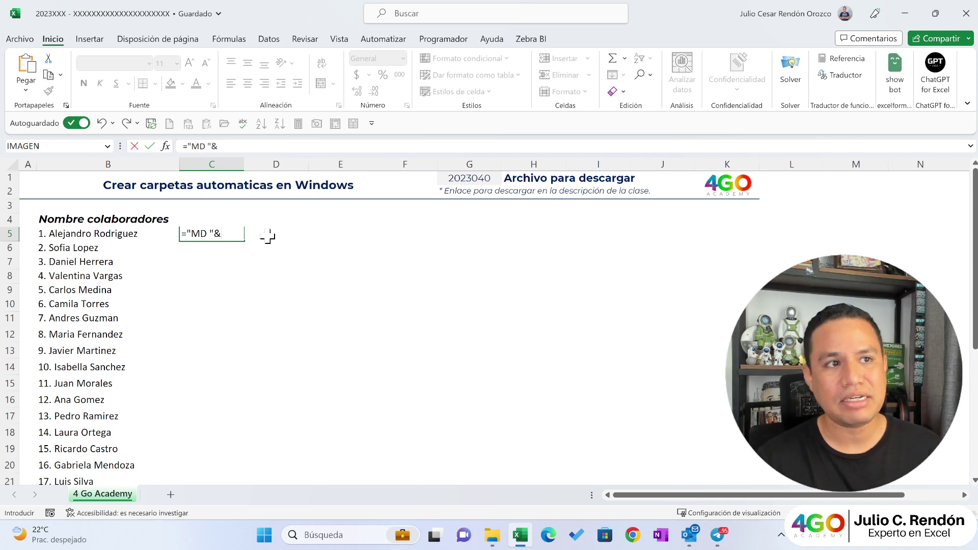
key(Left)
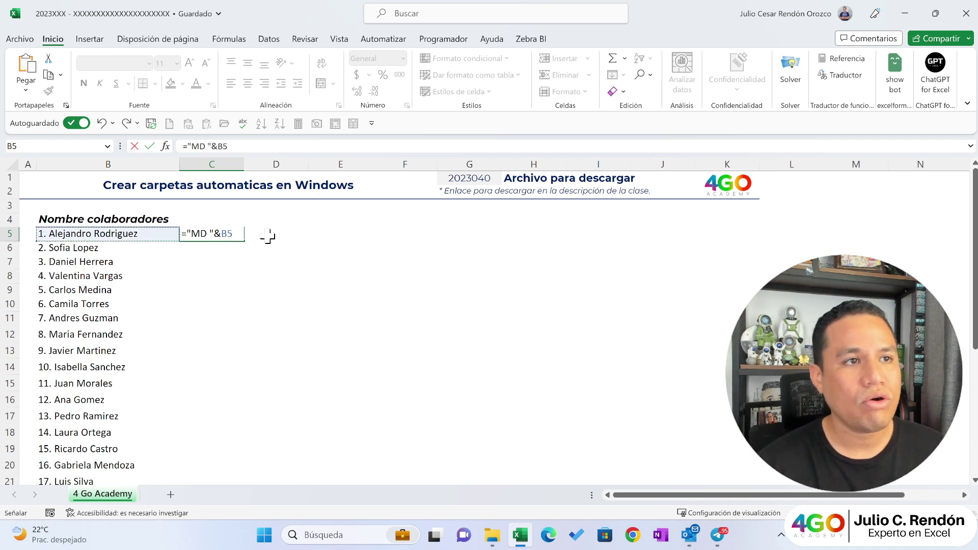
key(Return)
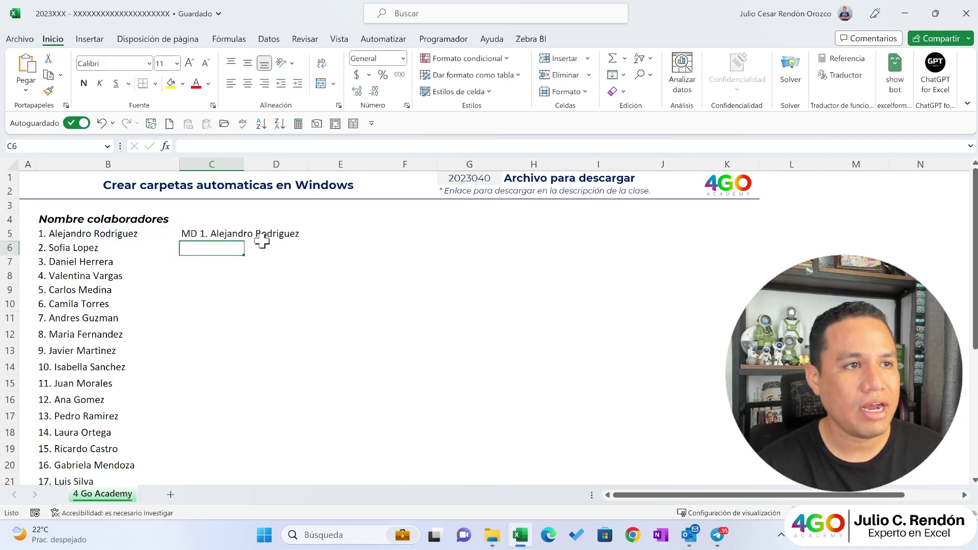
Step: Fill the C5 formula down the name list and autofit column C
click(229, 236)
double_click(244, 240)
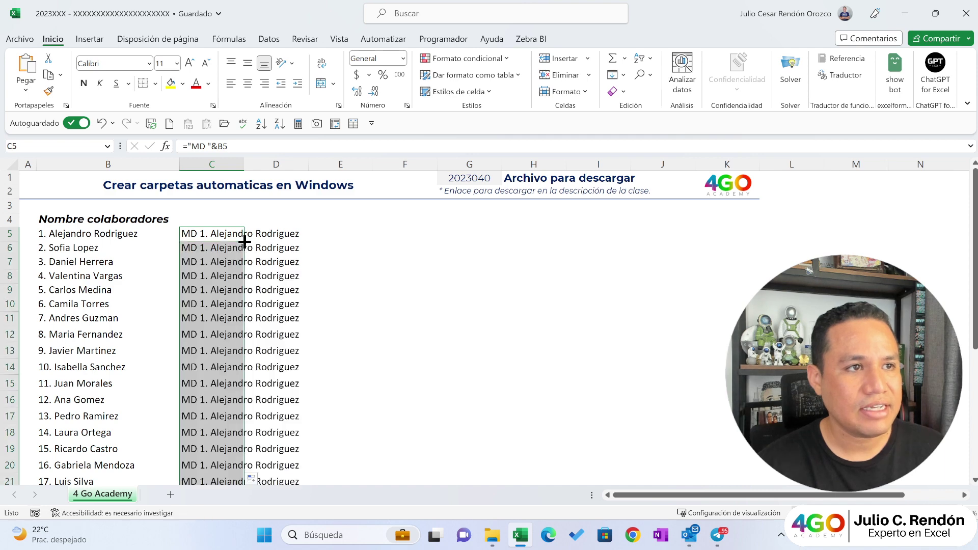
double_click(245, 161)
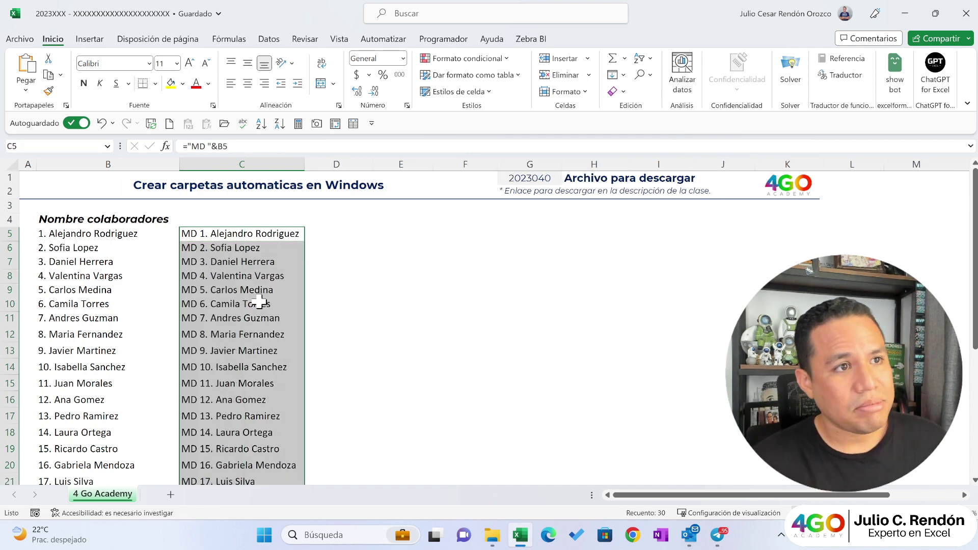
click(219, 236)
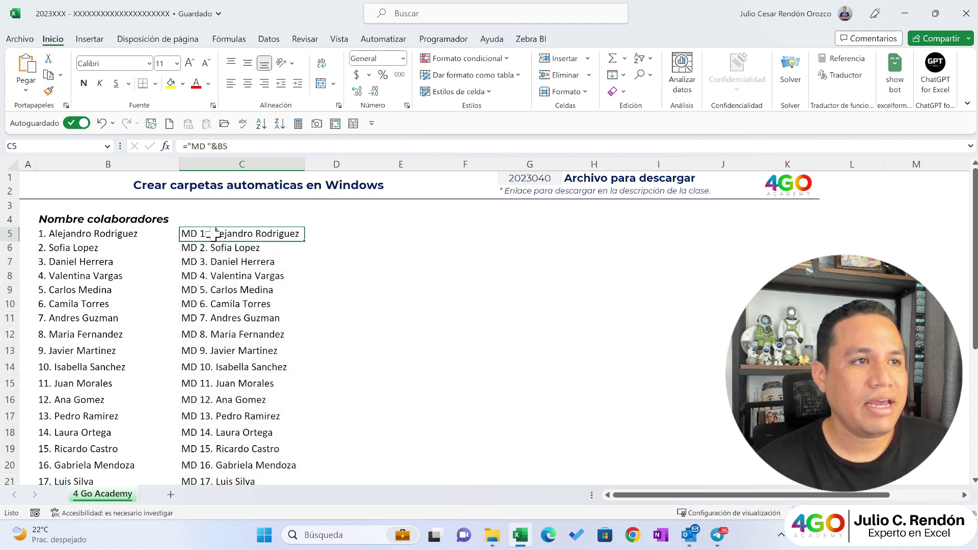
drag(116, 233, 116, 334)
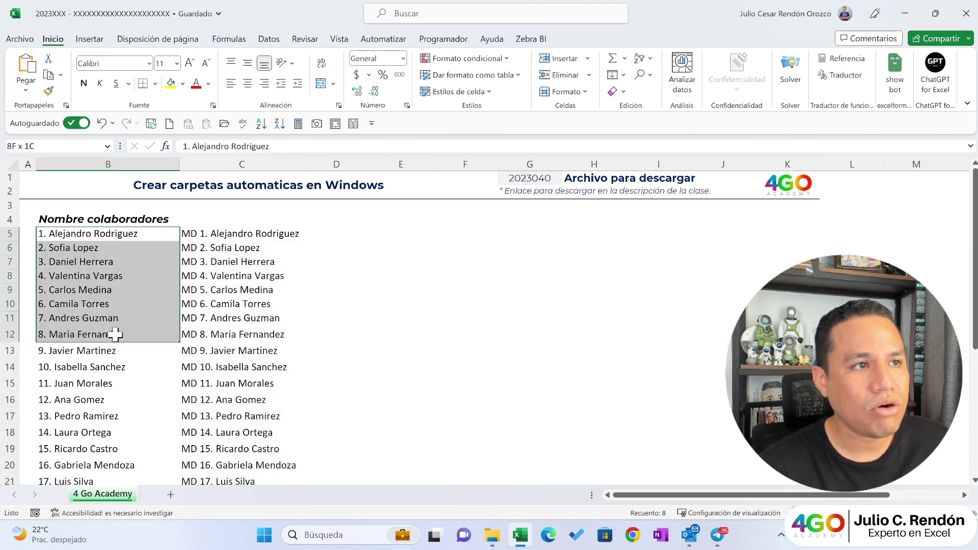
drag(68, 235, 92, 431)
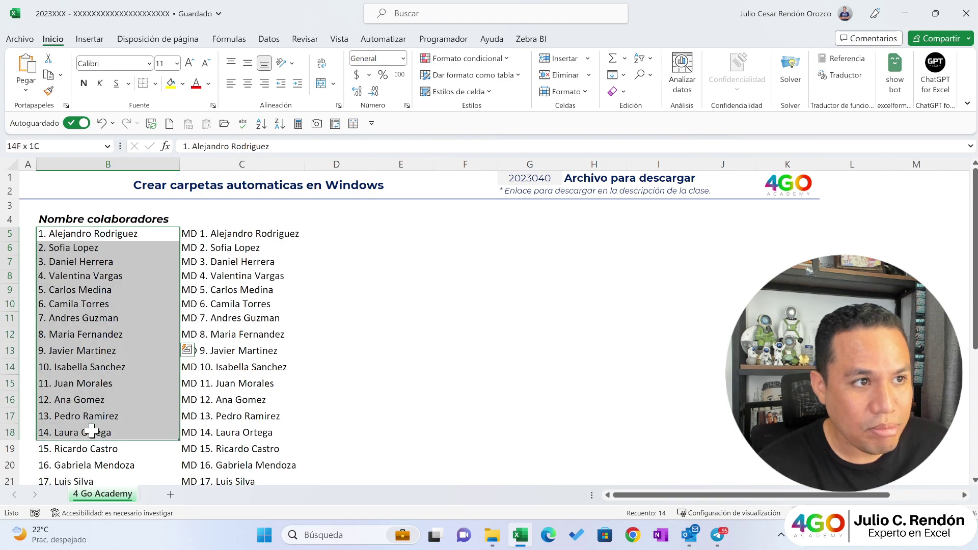
click(90, 307)
click(95, 276)
click(102, 263)
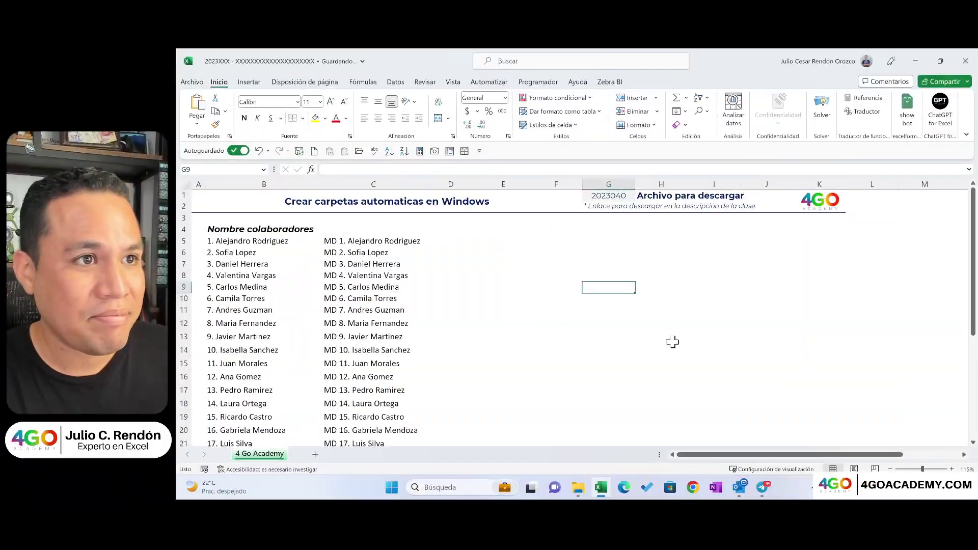
click(291, 253)
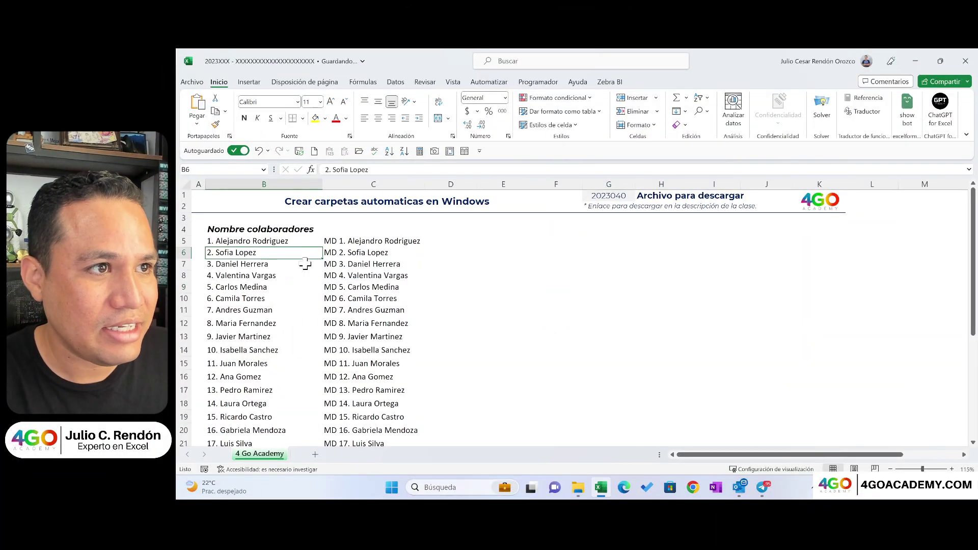
key(Up)
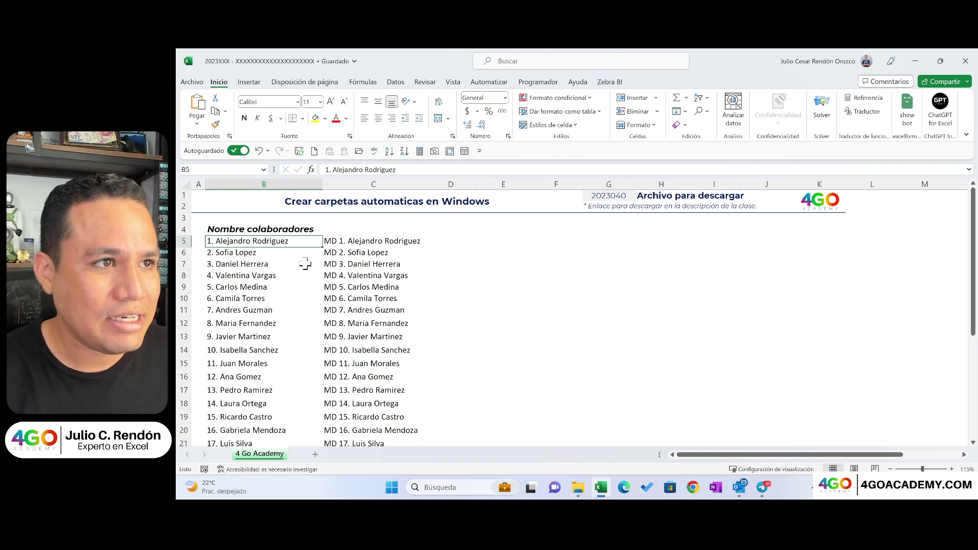
Step: Replace every space in names B5:B34 with an underscore, 62 replacements in total
key(ctrl+shift+Down)
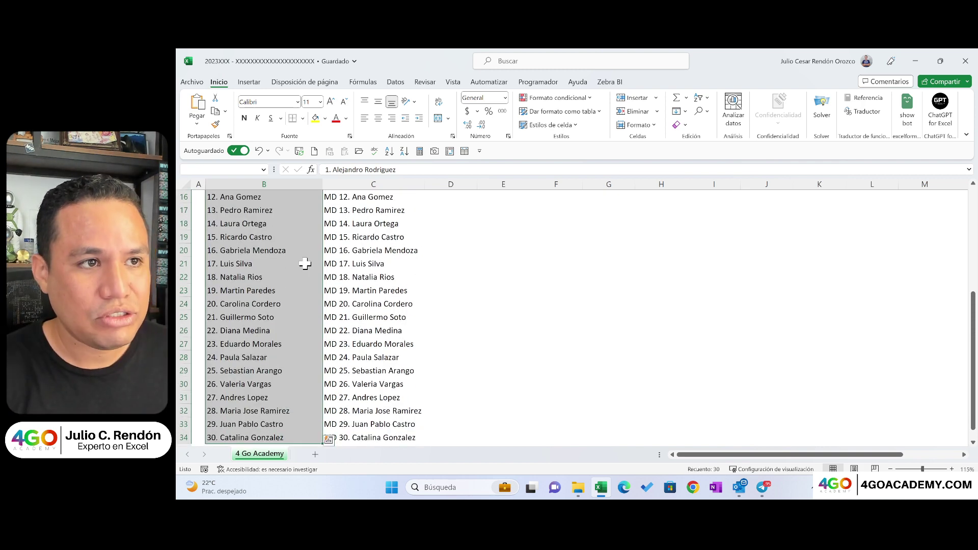
key(ctrl+l)
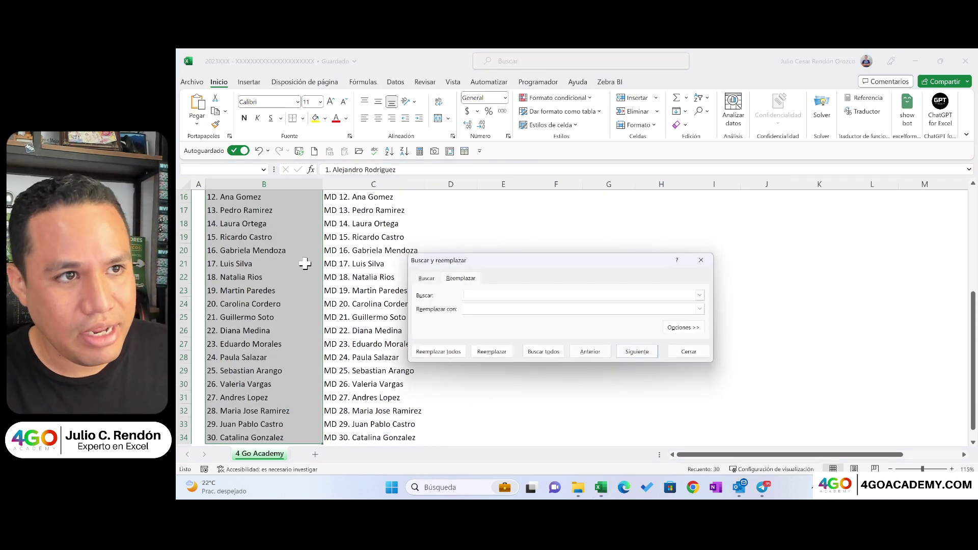
scroll(294, 296, up, 4)
scroll(296, 300, up, 2)
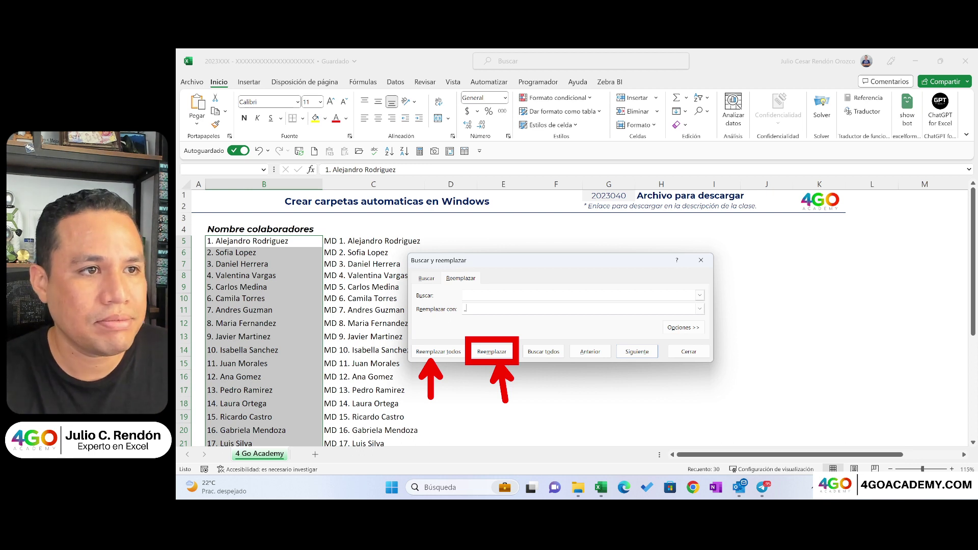
click(441, 353)
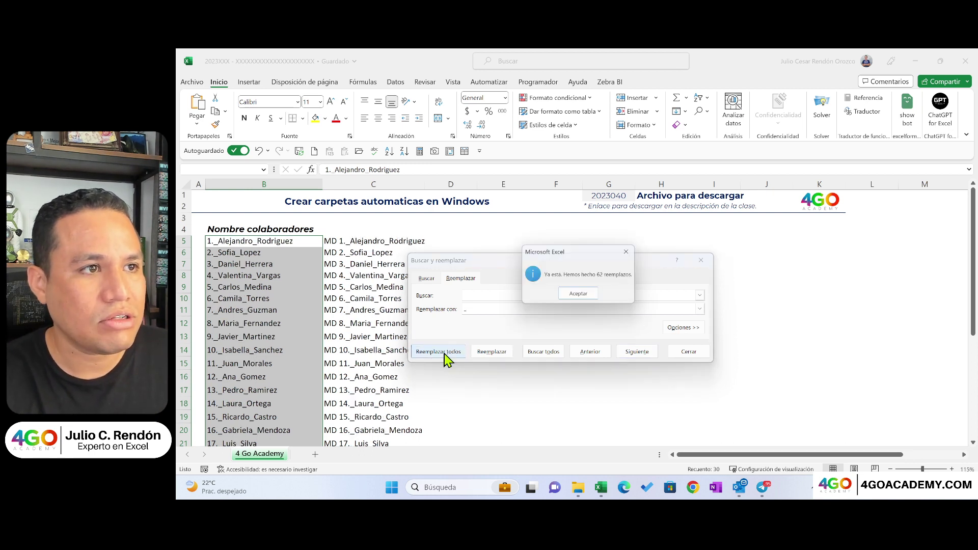
click(580, 295)
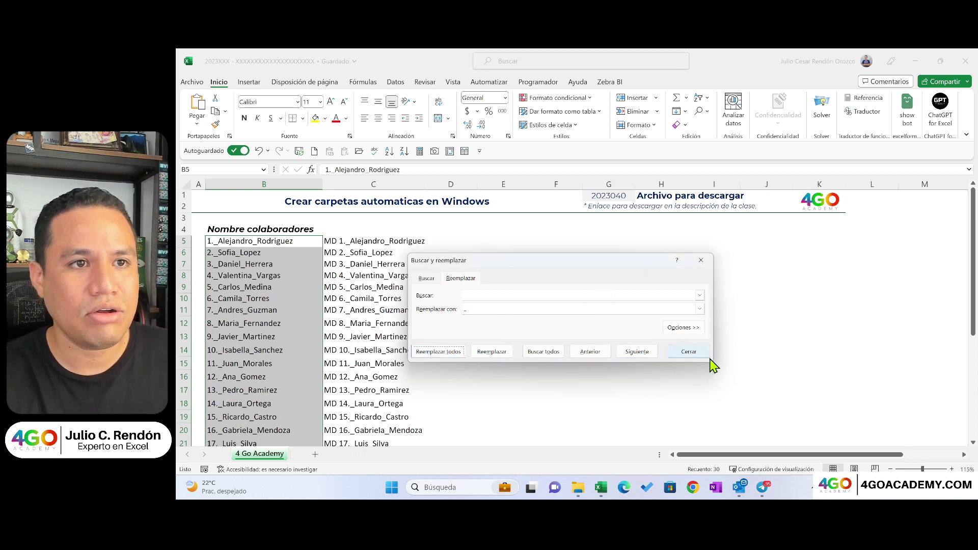
key(Escape)
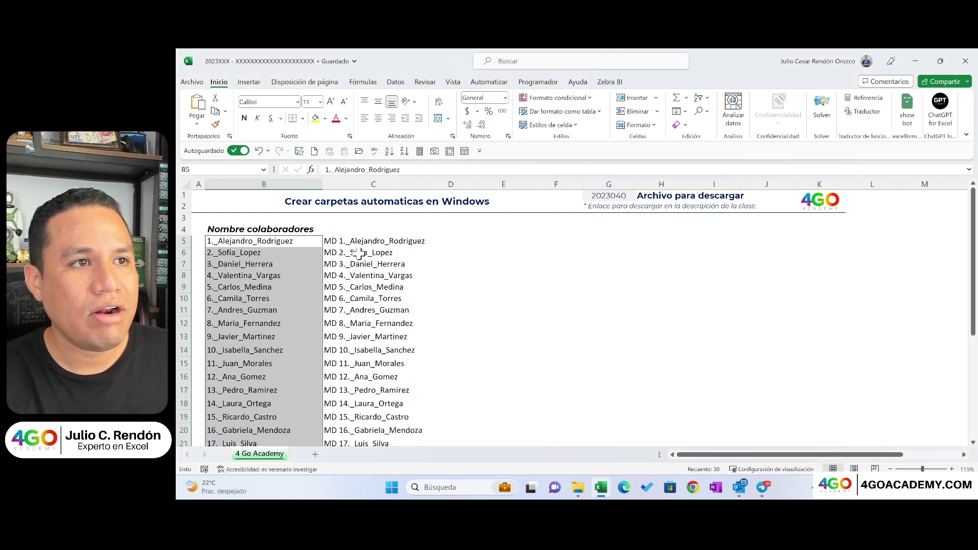
Step: Copy the 30 MD commands in column C, starting from C5
click(336, 243)
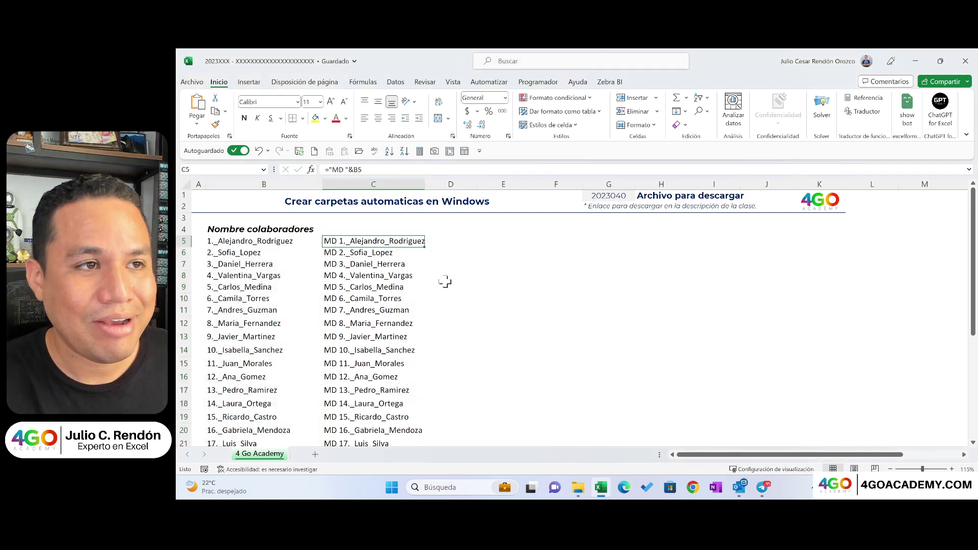
key(ctrl+shift+Down)
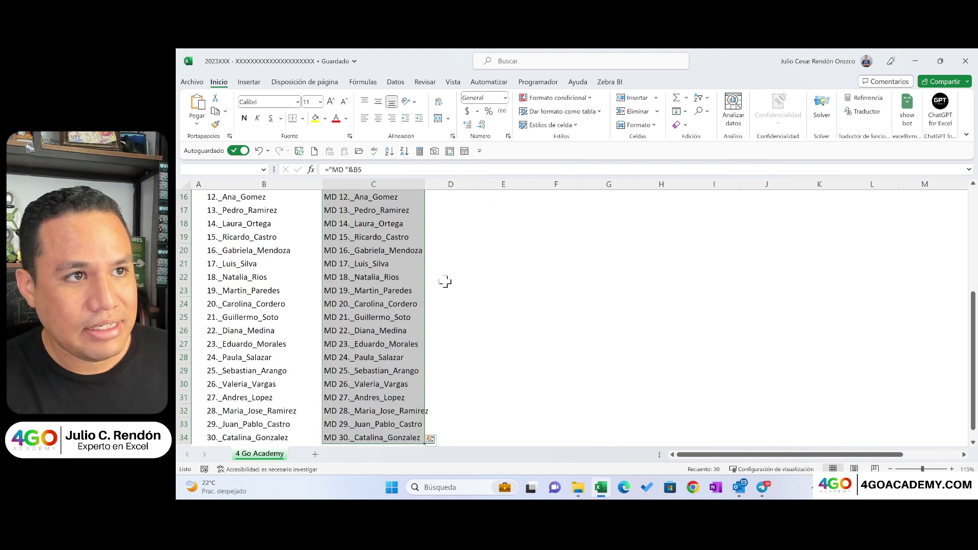
key(ctrl+c)
scroll(445, 282, up, 5)
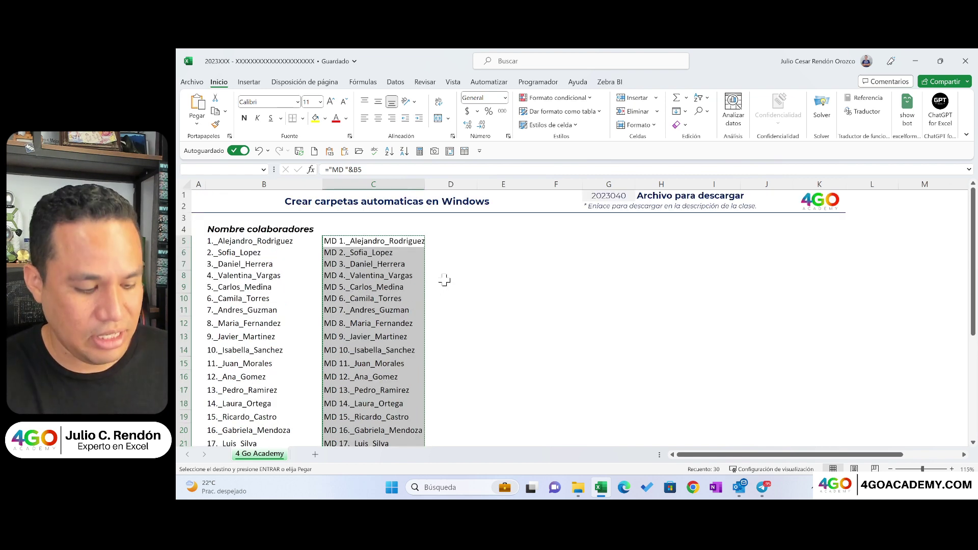
Step: Paste the MD commands into a new Notepad document
key(alt+space)
text(NO)
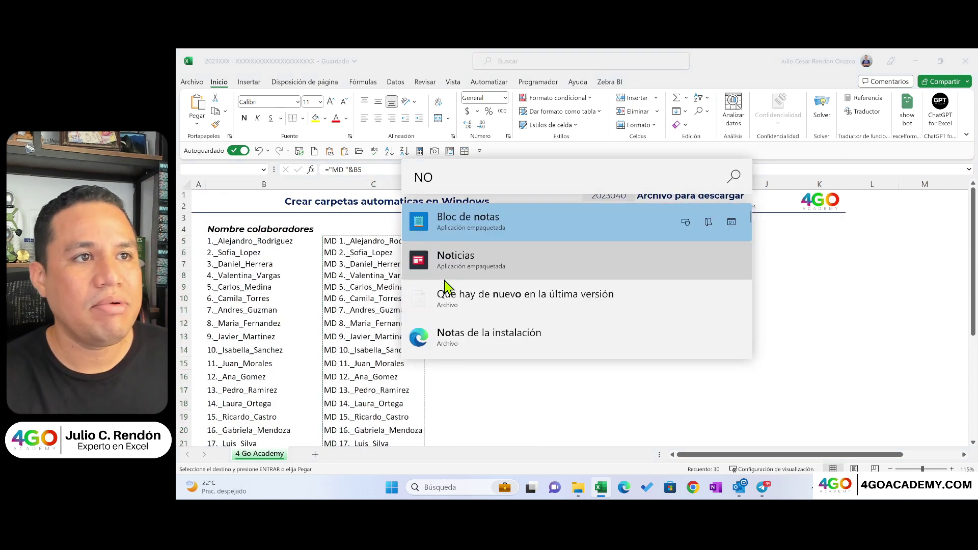
click(478, 227)
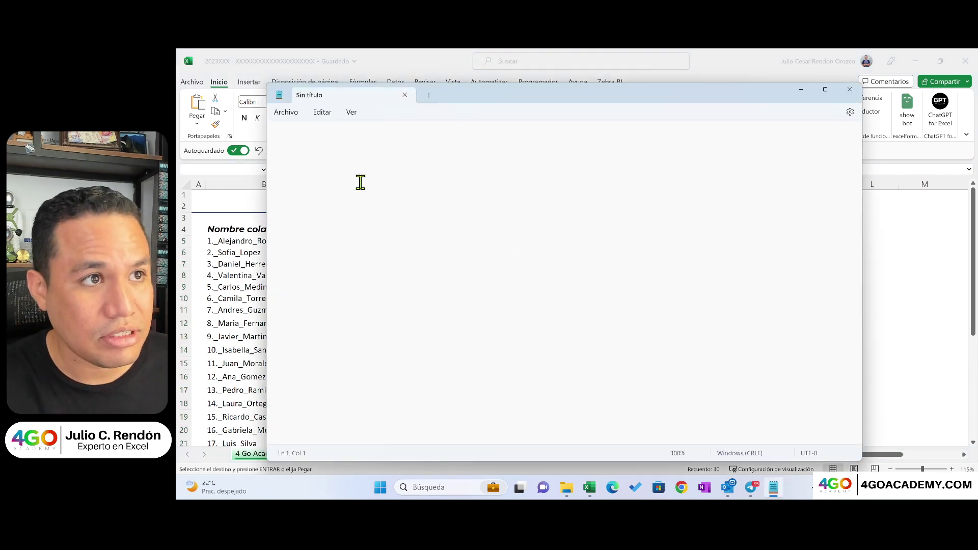
key(ctrl+v)
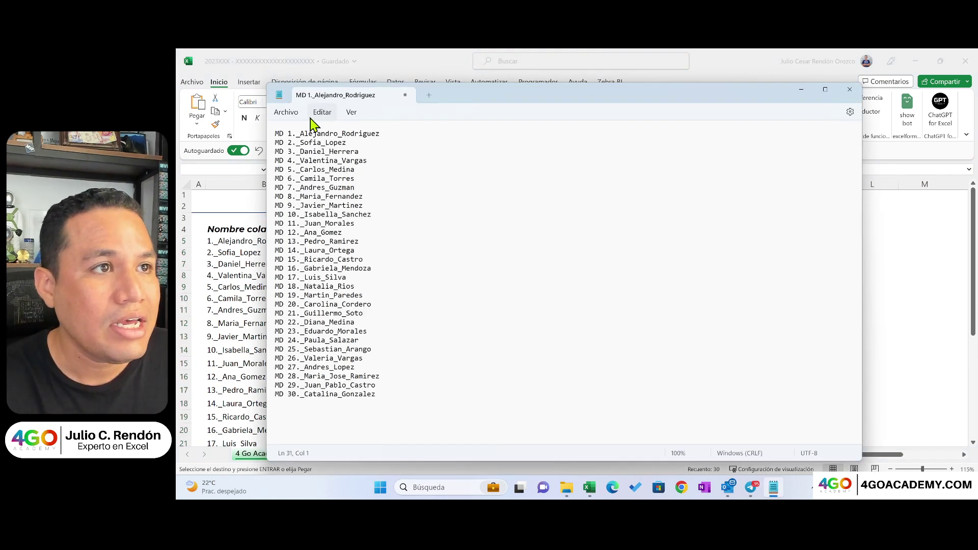
click(293, 114)
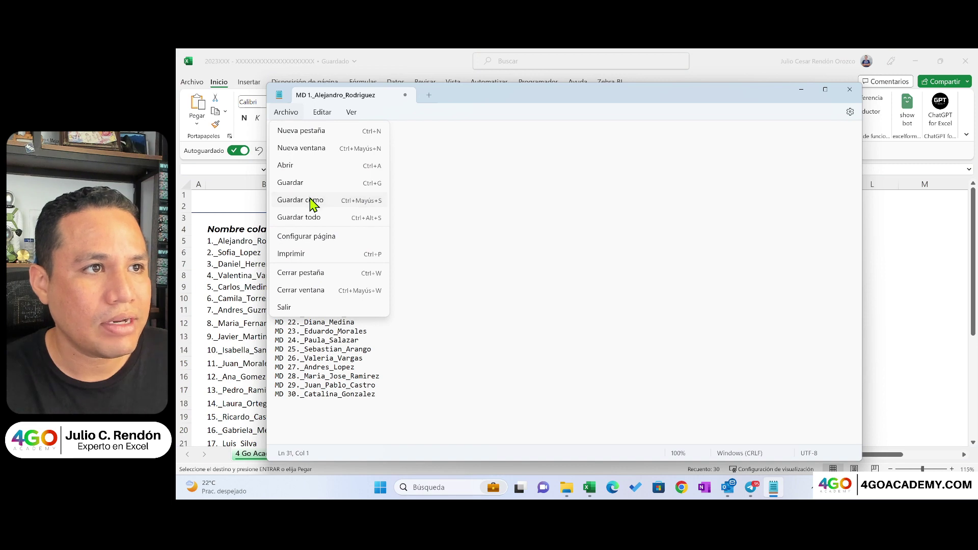
Step: Save the commands as 'Nombre carpetas.bat' in the project folder and close Notepad
click(310, 199)
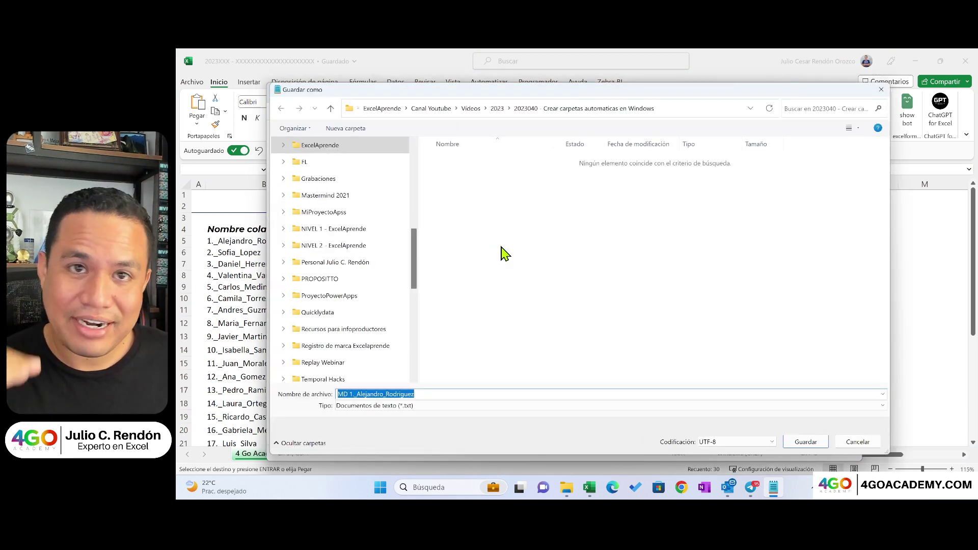
text(n)
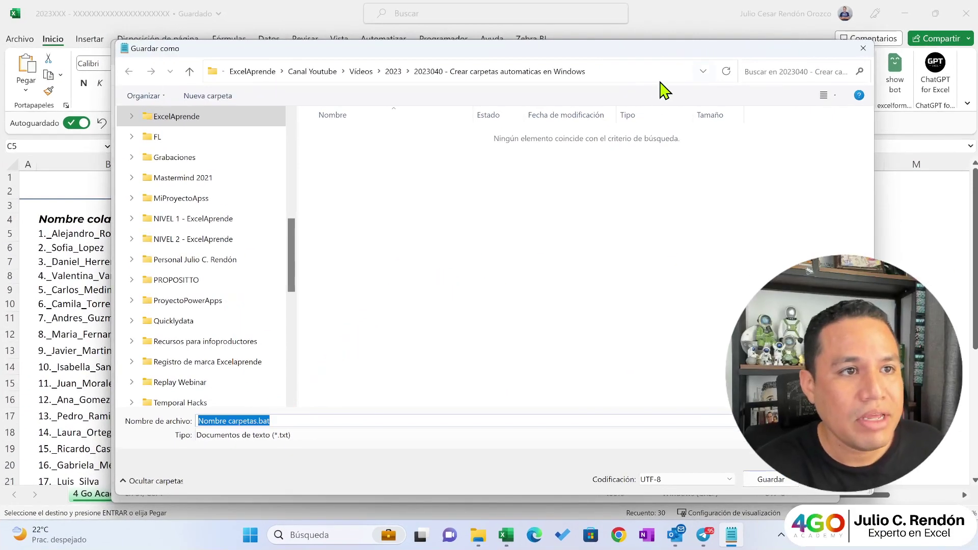
click(769, 479)
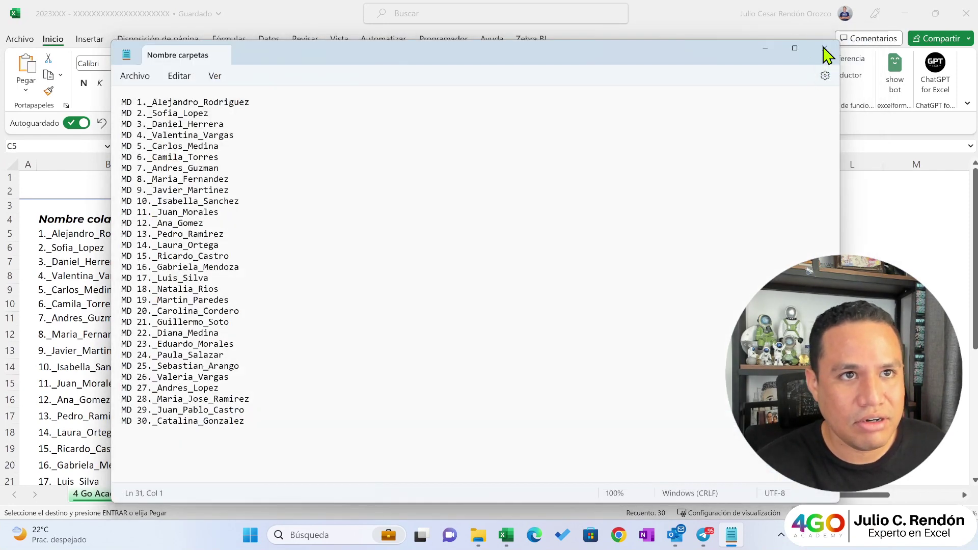
click(825, 48)
click(492, 535)
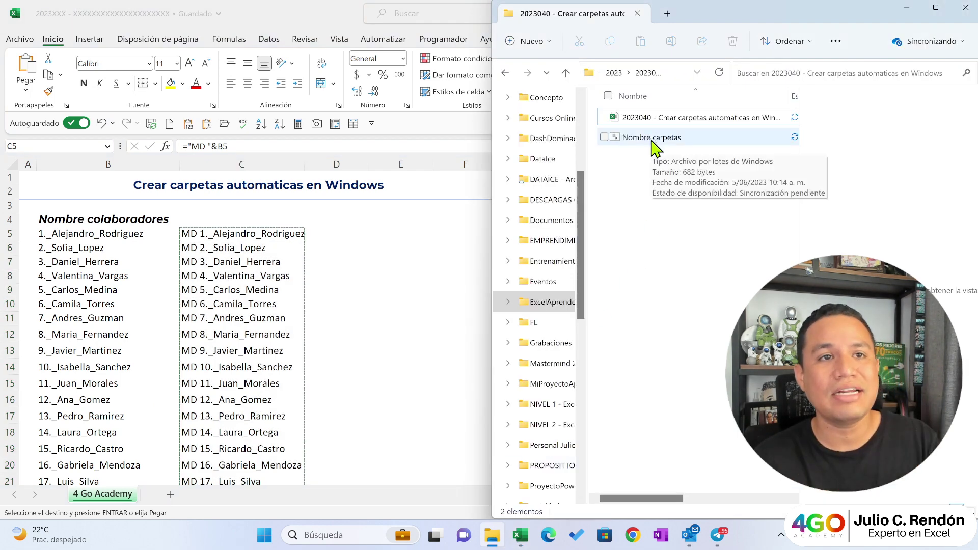
Step: Run 'Nombre carpetas.bat' and check the 30 underscore-named folders it created
double_click(652, 138)
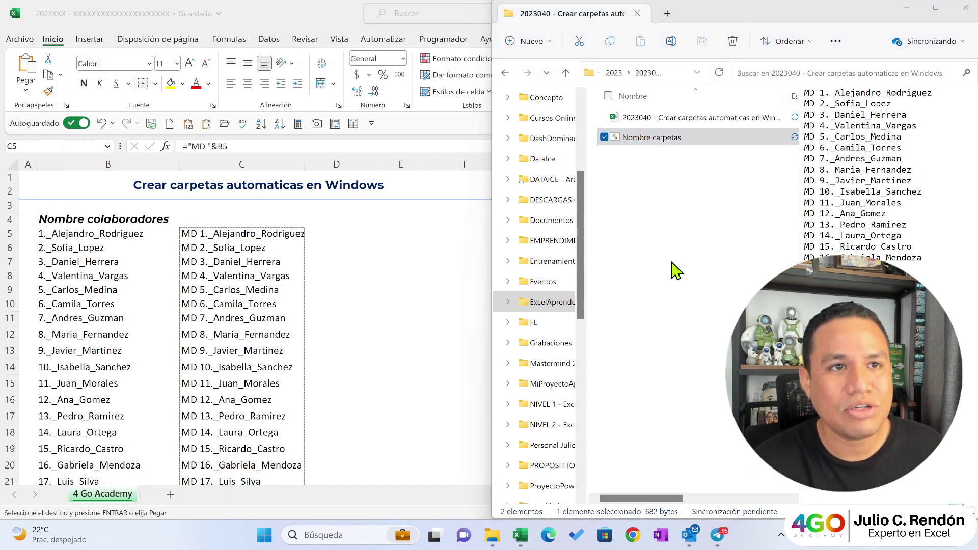
click(675, 270)
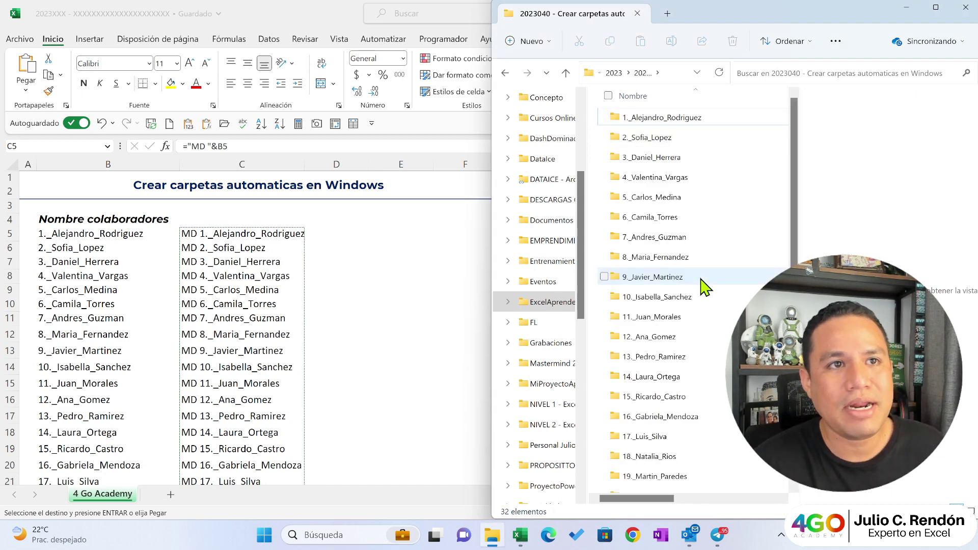
scroll(704, 288, down, 5)
scroll(703, 288, up, 4)
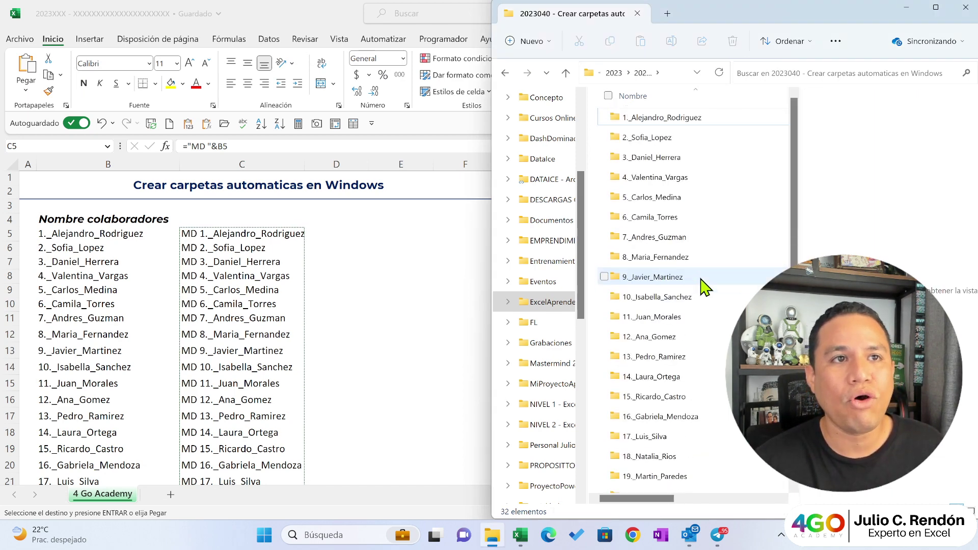
scroll(703, 288, down, 5)
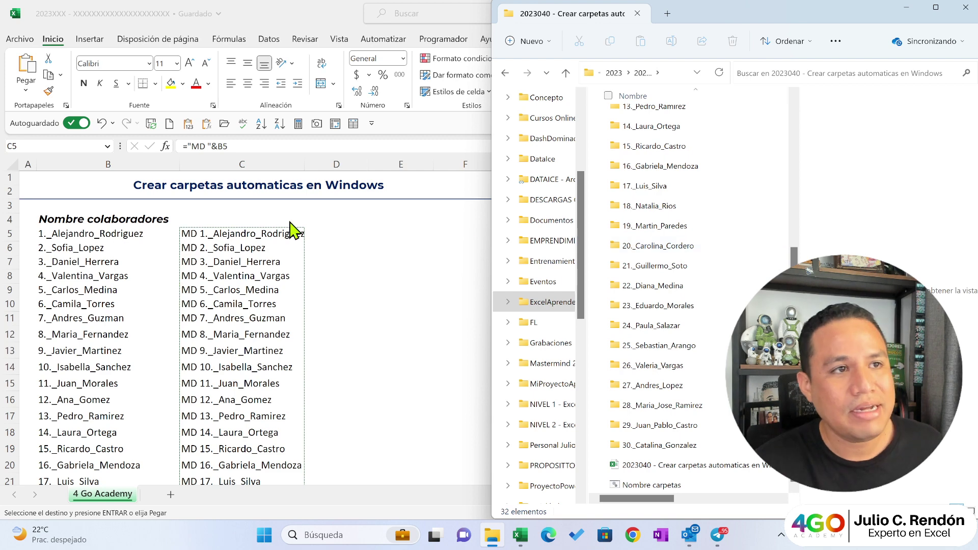
drag(286, 290, 596, 198)
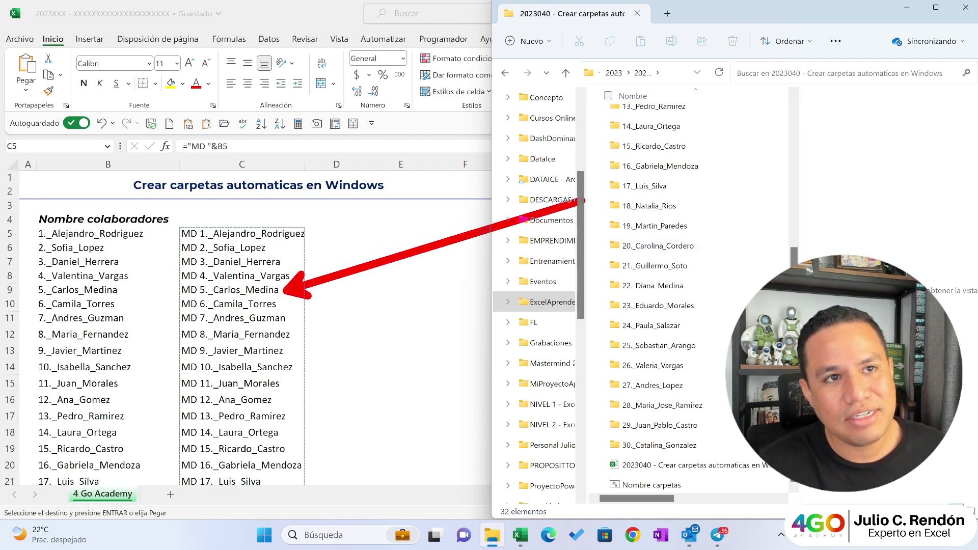
drag(604, 69, 604, 66)
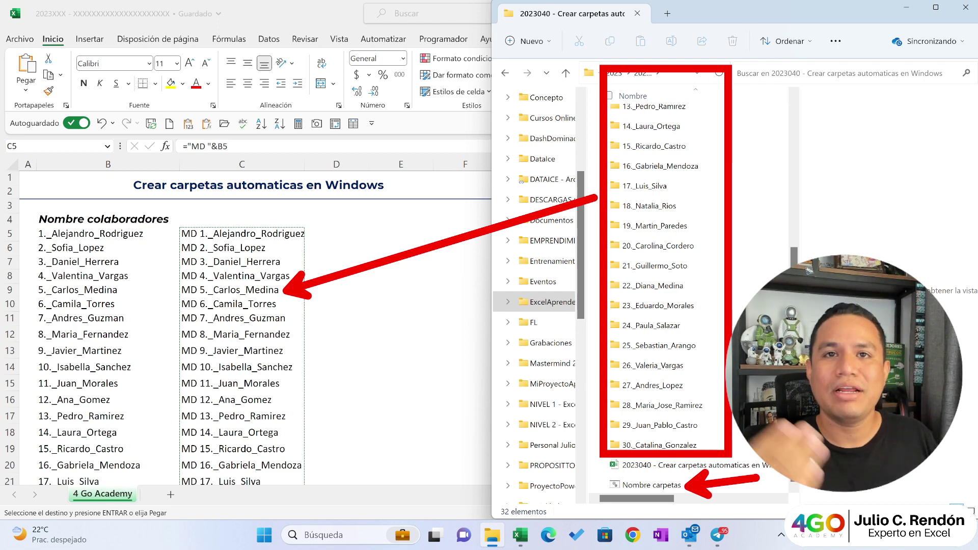
key(Escape)
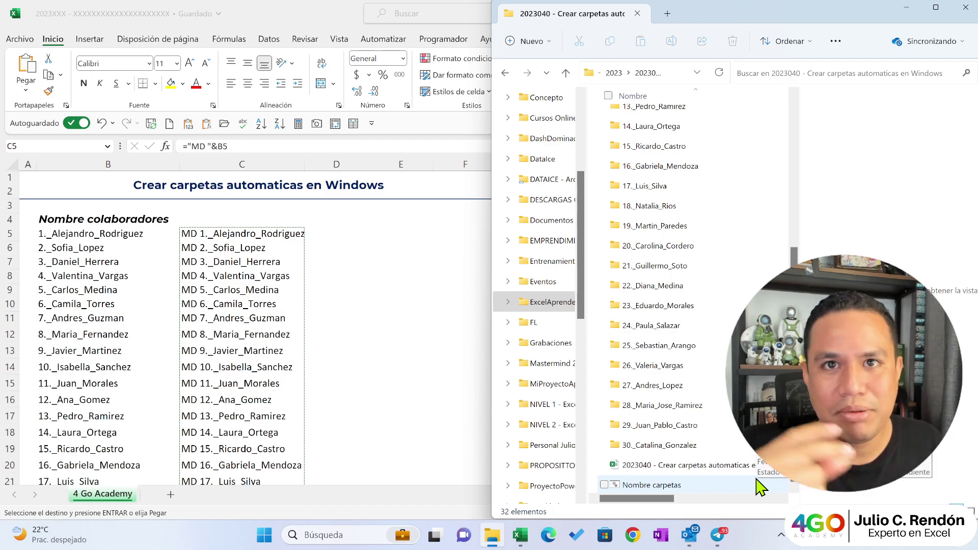